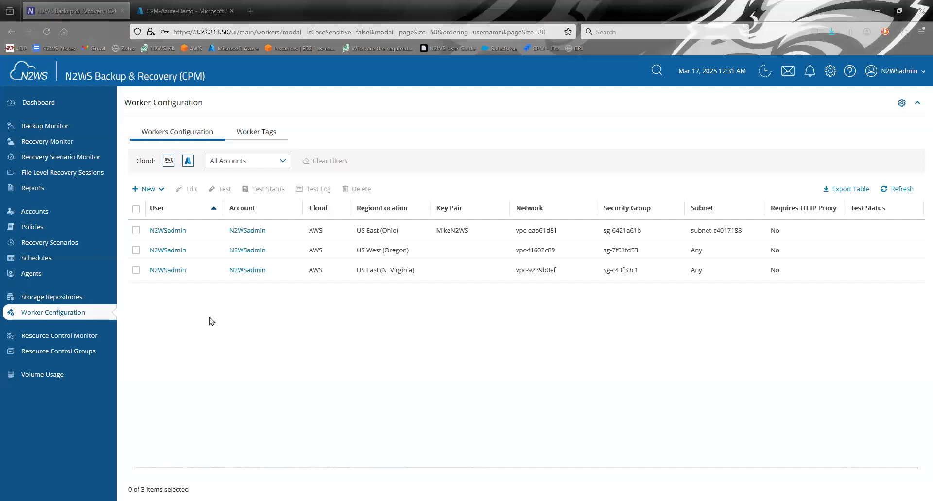
Check the accounts list for the CPM_Azure_Demo backup account.
left_click(46, 214)
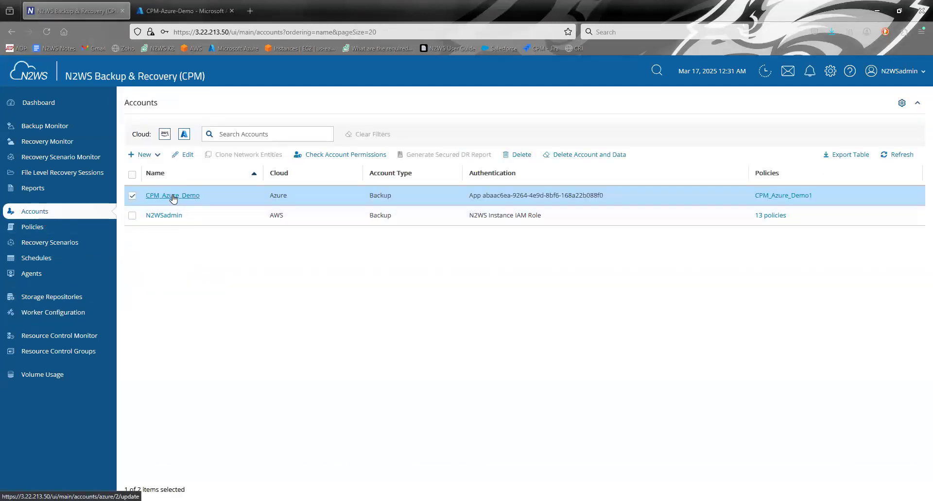
left_click(133, 197)
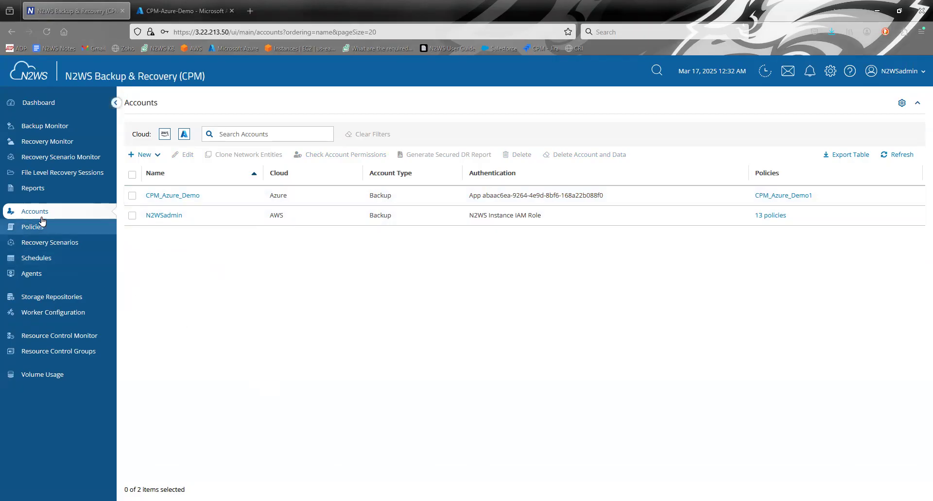
Start a new Azure worker configuration for the N2WSadmin user and the CPM_Azure_Demo account.
left_click(53, 314)
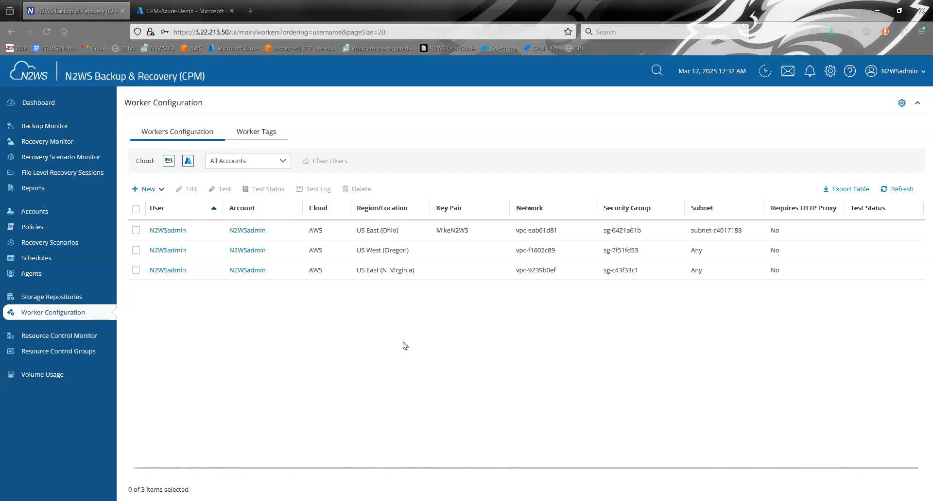
left_click(155, 194)
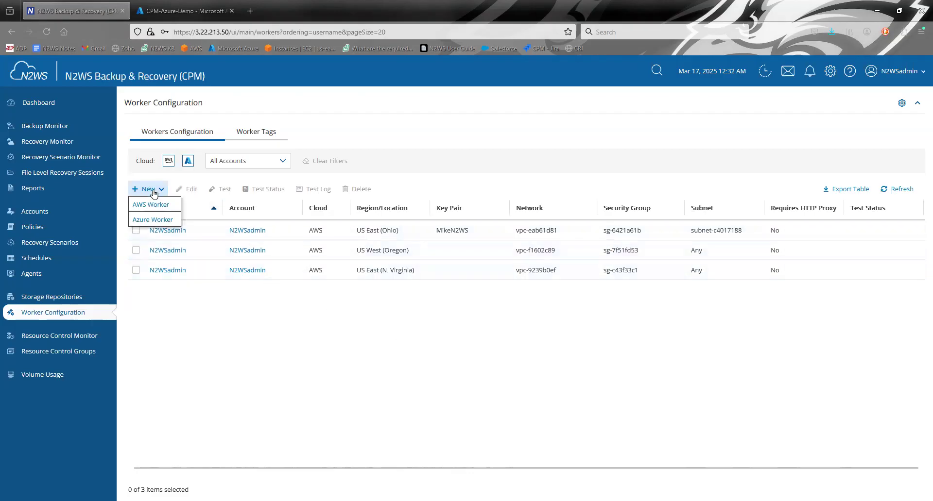
left_click(157, 219)
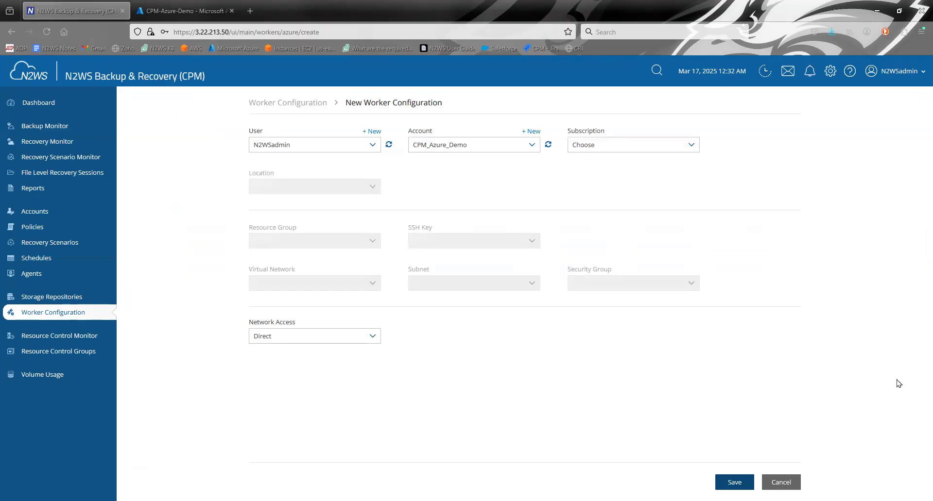
left_click(276, 145)
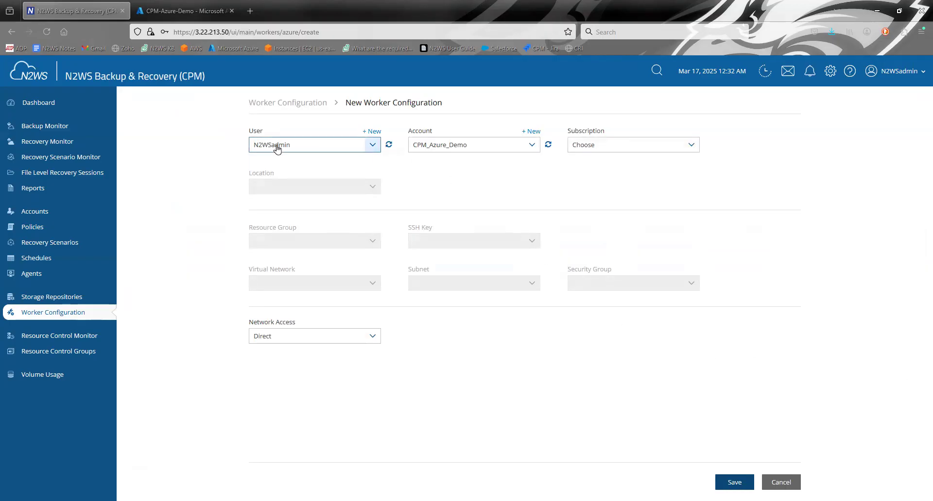
left_click(298, 146)
left_click(474, 145)
left_click(474, 145)
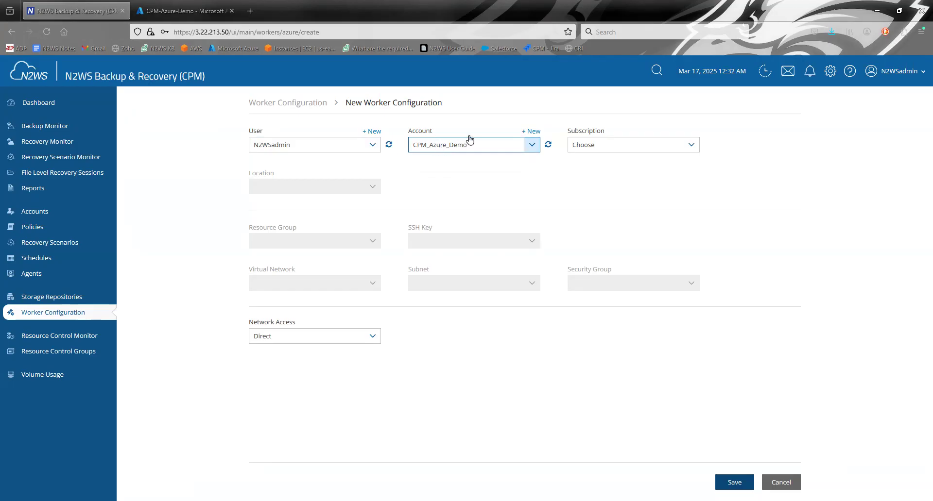
Set the worker's subscription to CPM Azure Demo 1 and its location to (US) East US.
left_click(645, 147)
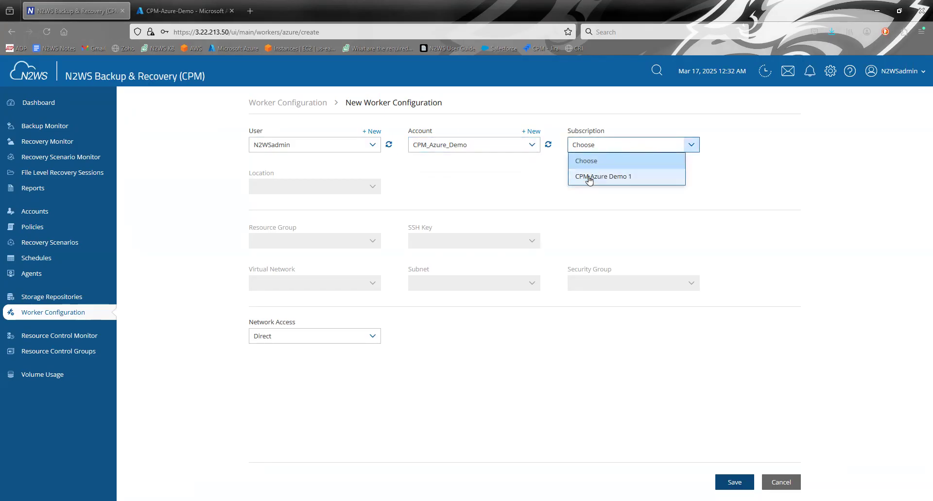
left_click(644, 178)
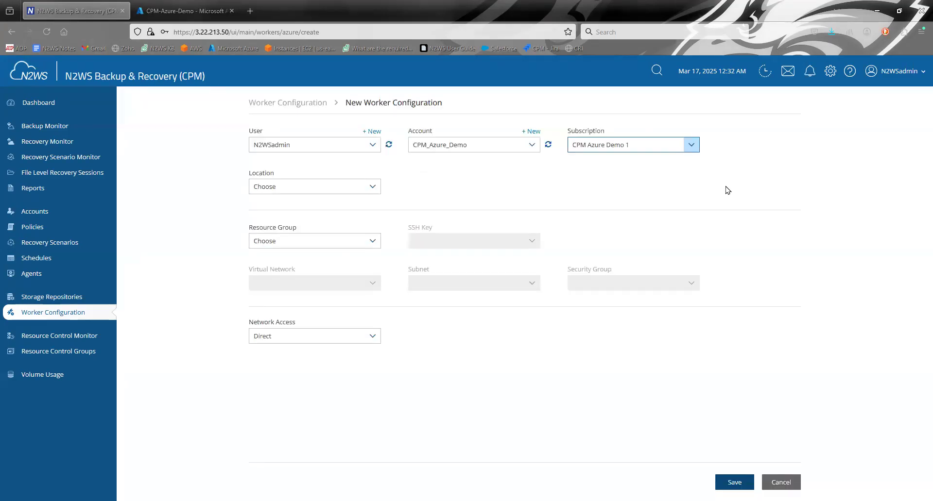
left_click(316, 192)
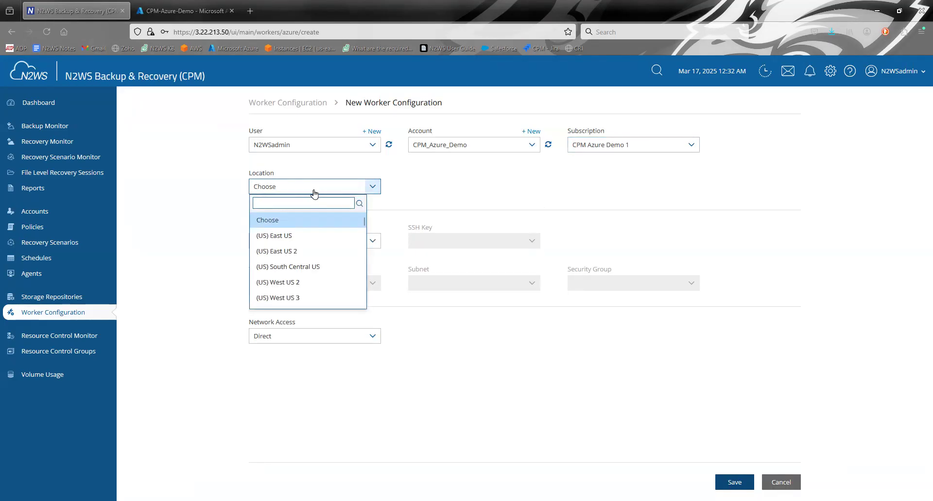
left_click(302, 236)
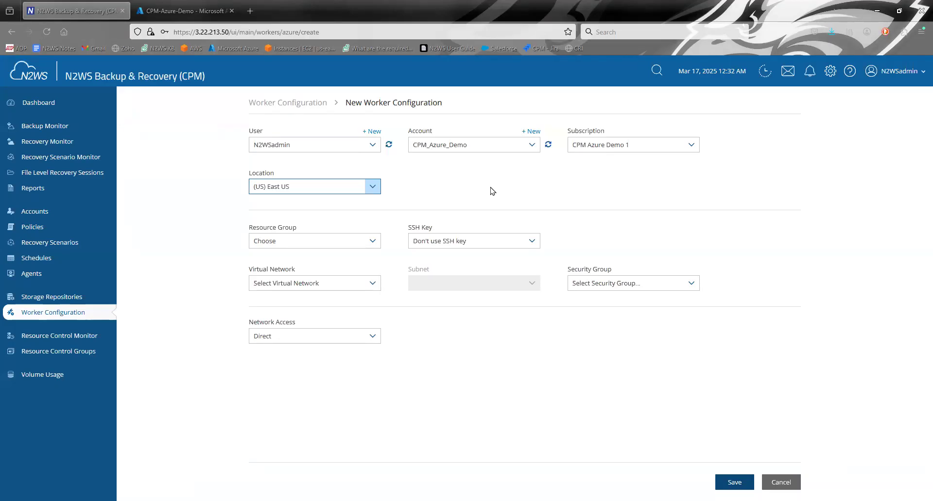
left_click(348, 188)
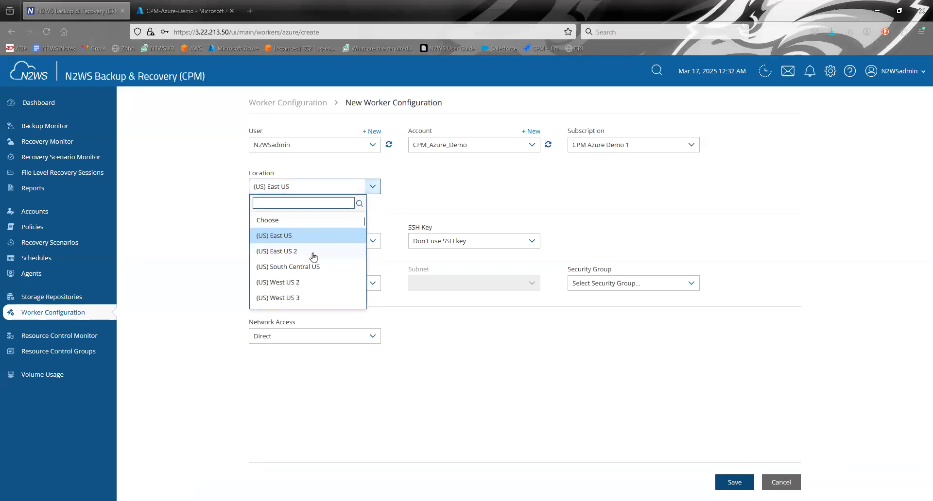
left_click(441, 190)
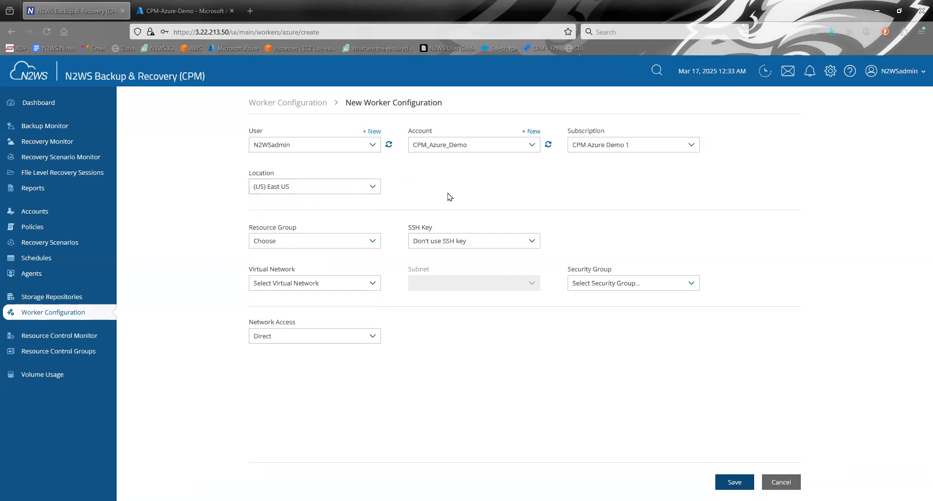
Assign the CPM-Azure-Demo resource group and the CPM-Azure-Demo_key SSH key to the worker.
left_click(294, 241)
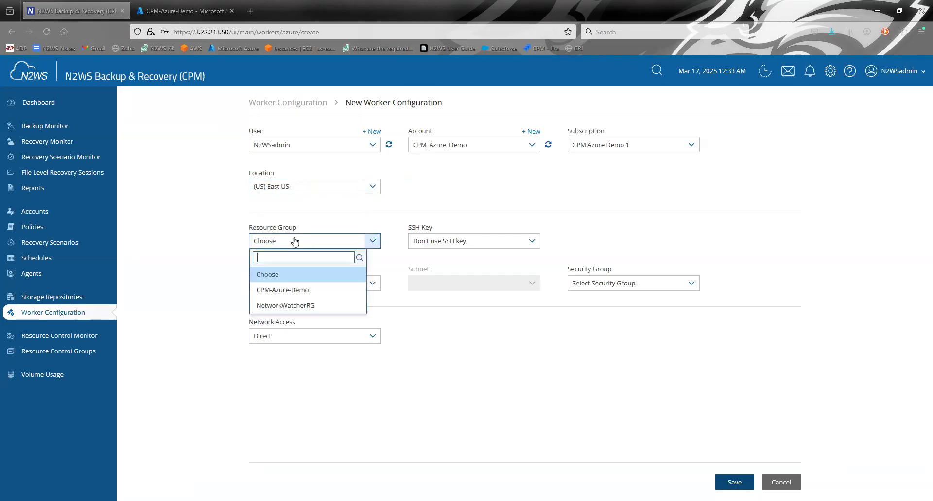
left_click(282, 290)
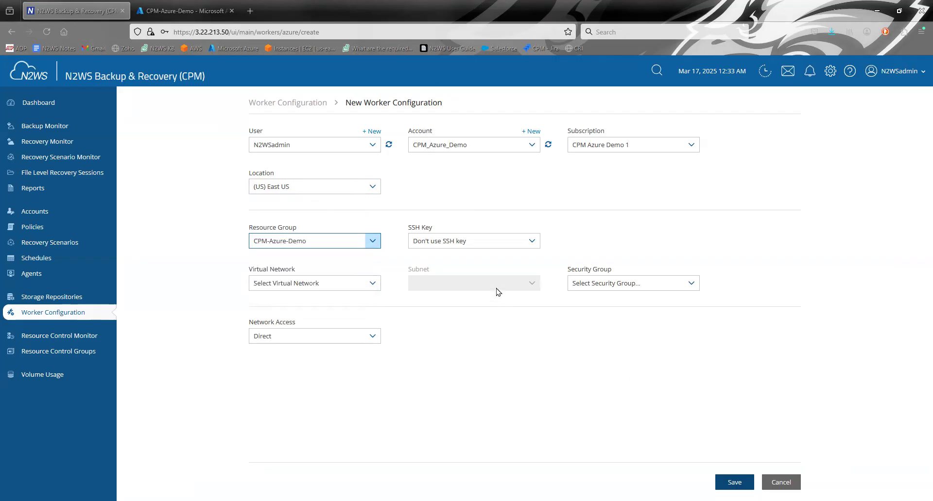
left_click(474, 243)
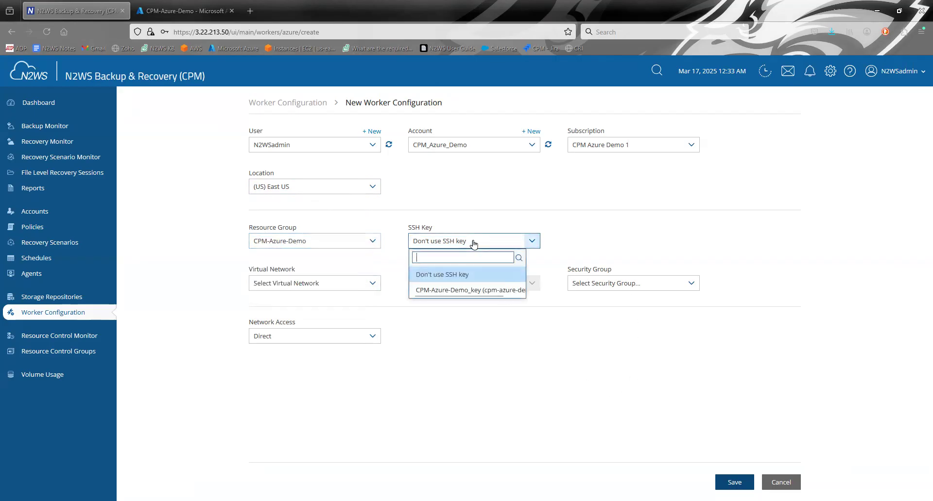
left_click(483, 291)
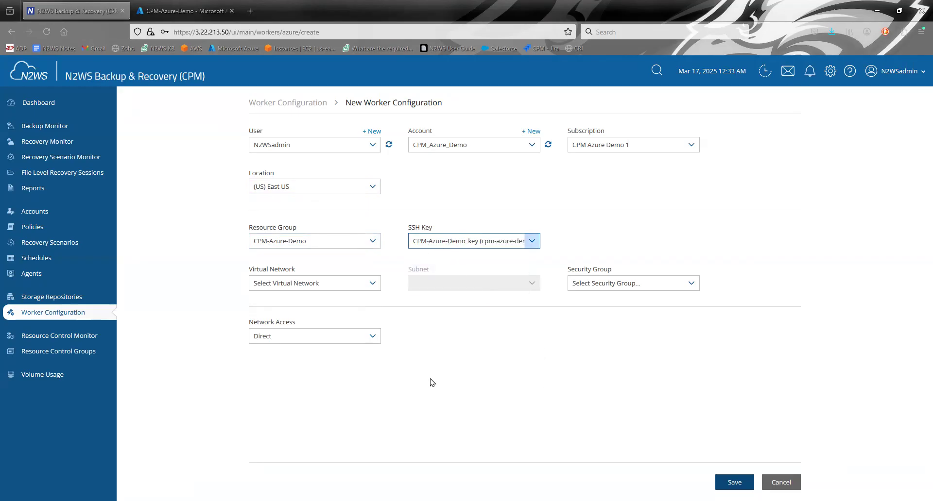
Set the worker's virtual network to CPM-Azure-Demo-vnet, subnet to default and security group to CPM-Azure-Demo-nsg.
left_click(336, 286)
left_click(302, 335)
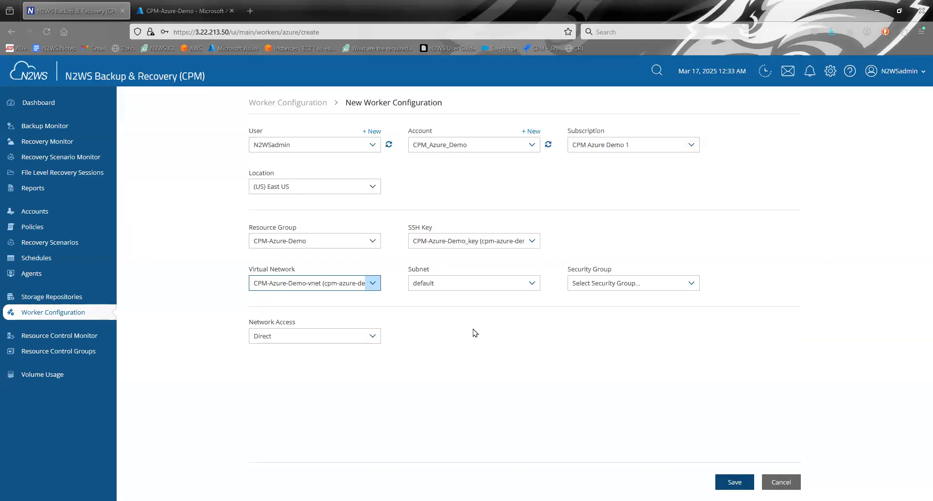
left_click(451, 291)
left_click(459, 297)
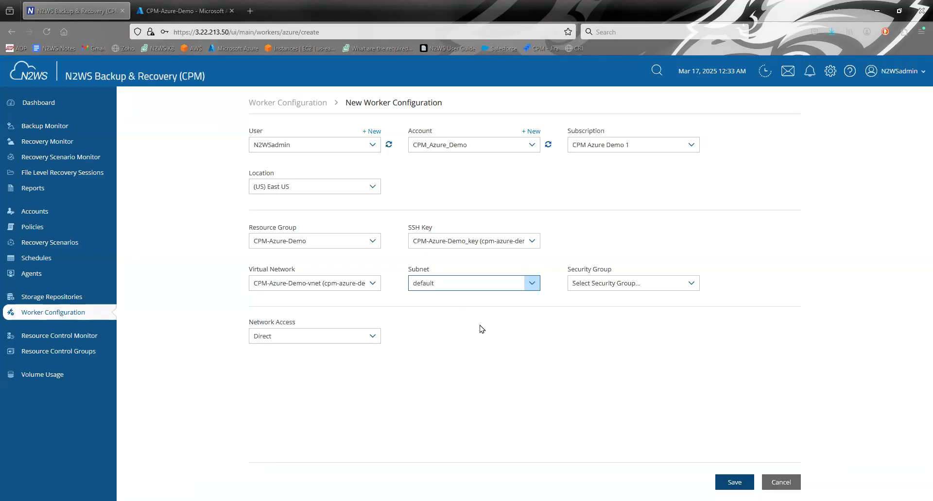
left_click(621, 290)
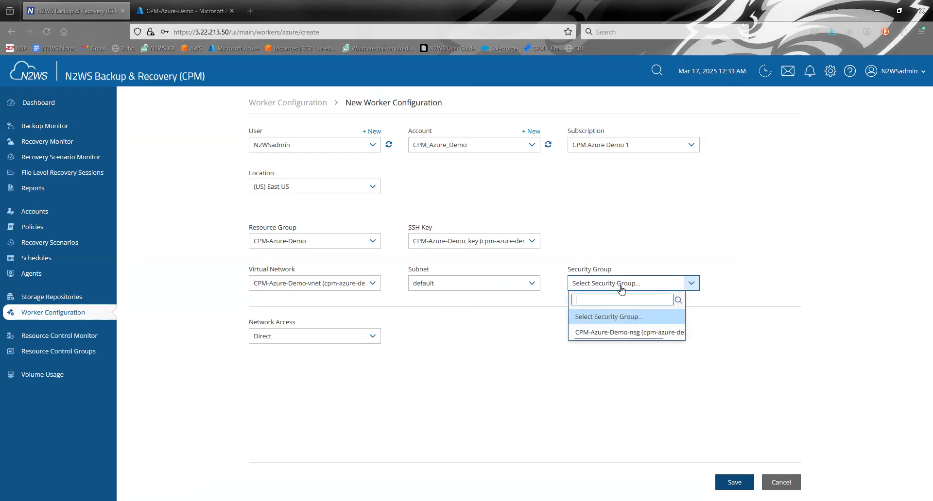
left_click(646, 333)
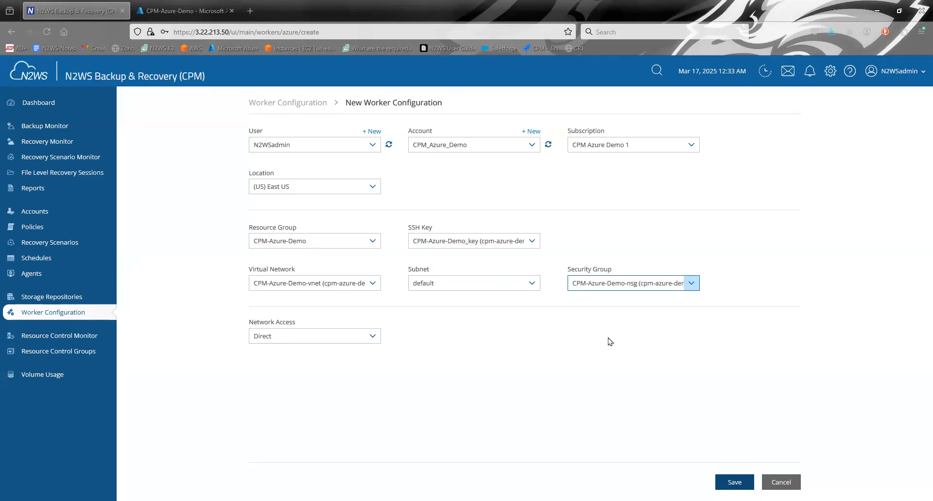
Keep the worker's network access as Direct and save the new worker configuration.
left_click(268, 338)
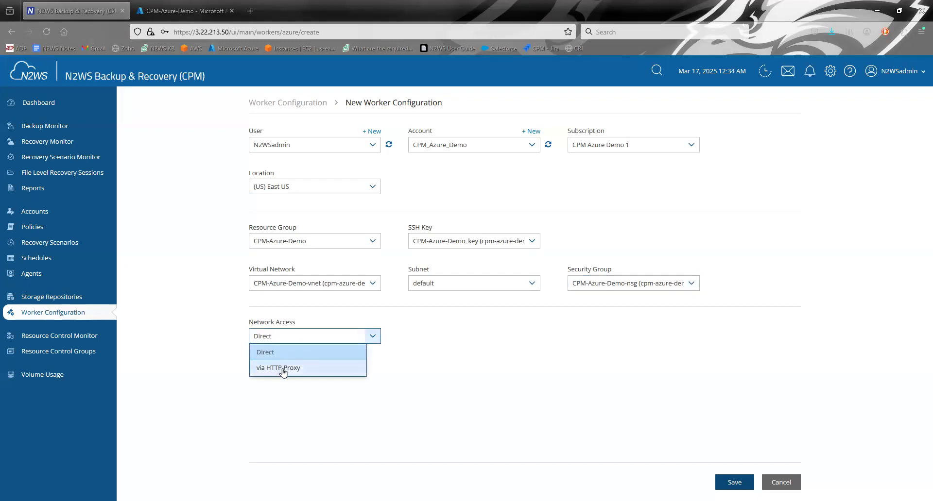
left_click(445, 350)
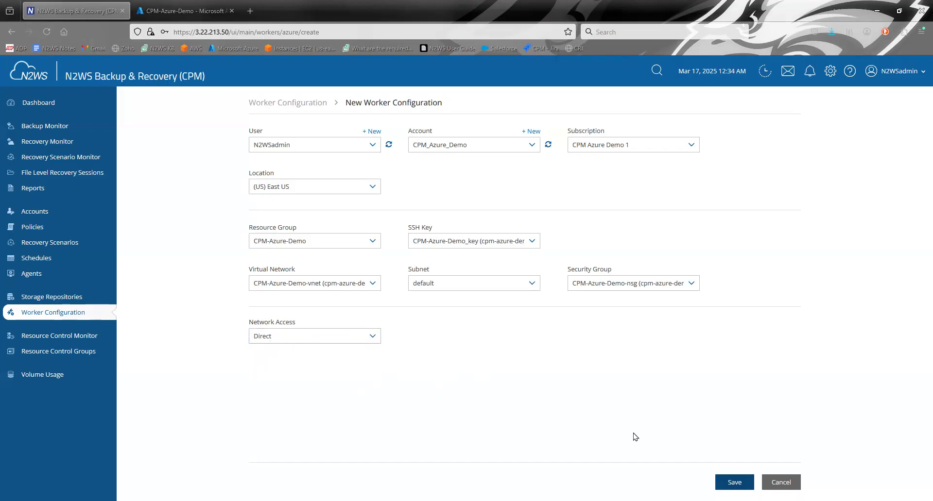
left_click(723, 480)
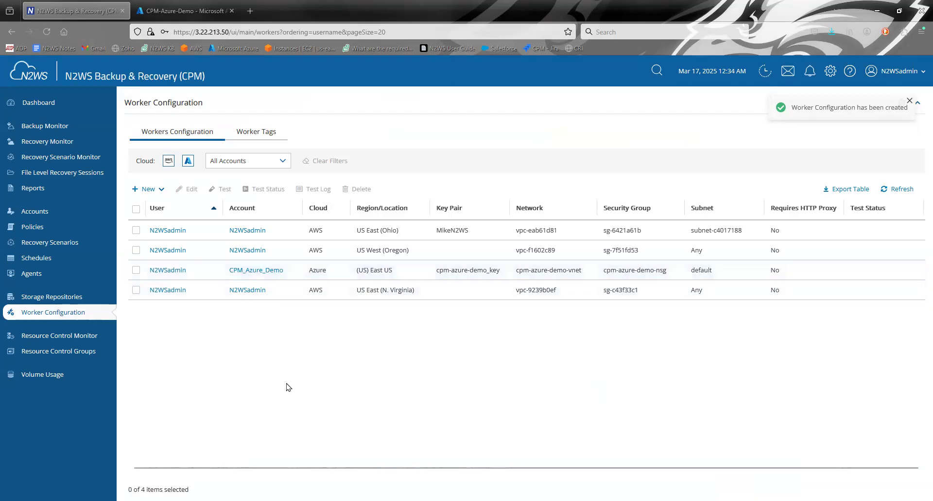
Run the N2WS server connectivity and SSH tests on the CPM_Azure_Demo worker and open the test status details.
left_click(136, 271)
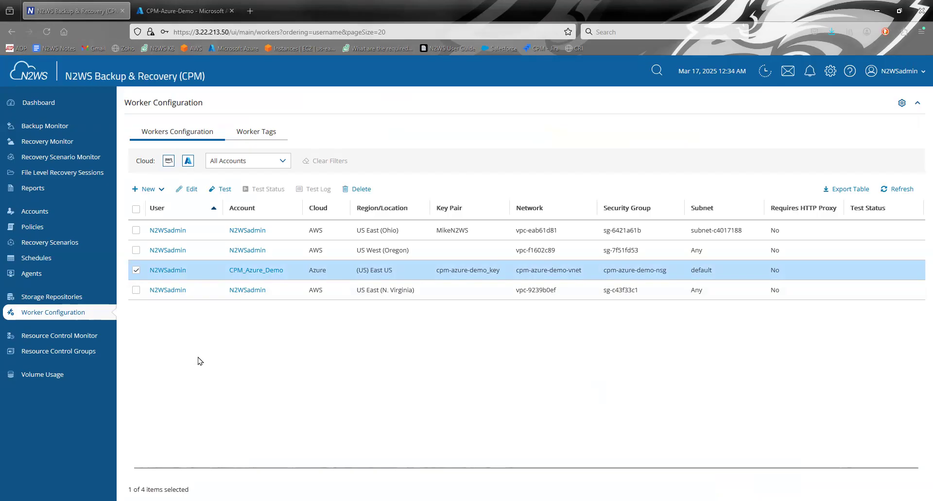
left_click(222, 189)
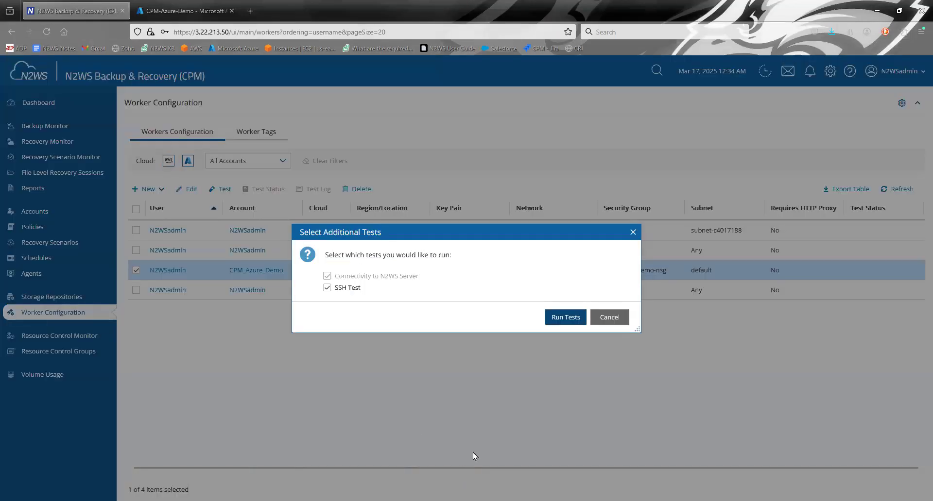
left_click(566, 318)
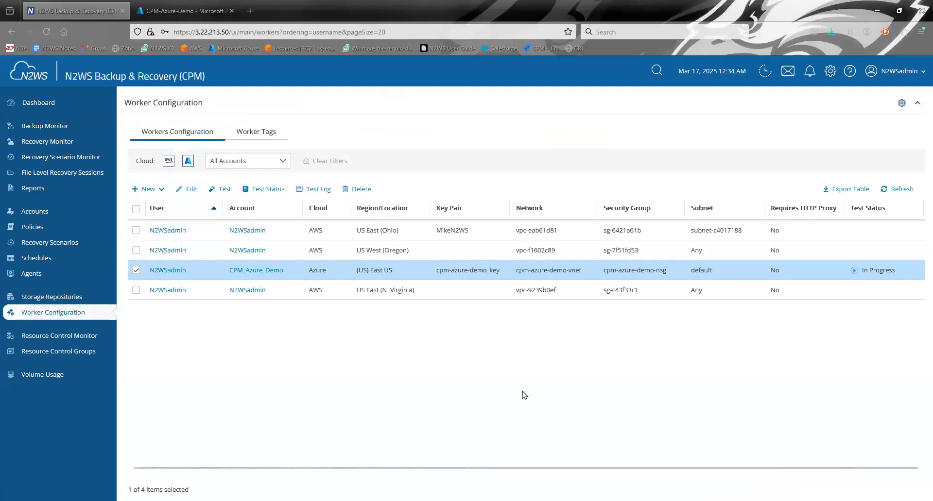
left_click(268, 192)
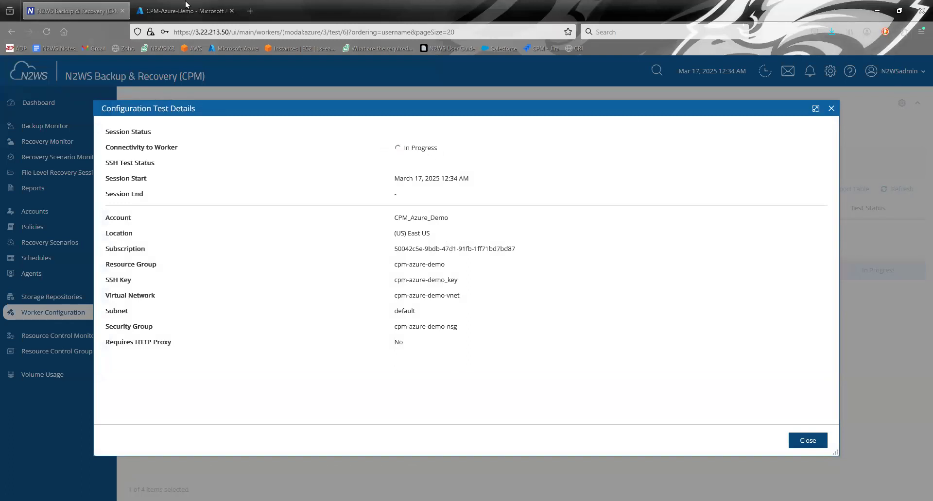
Switch to the Azure portal, reload the CPM-Azure-Demo resource group and locate the CPMWorkerMachine virtual machine among its resources.
mouse_move(184, 4)
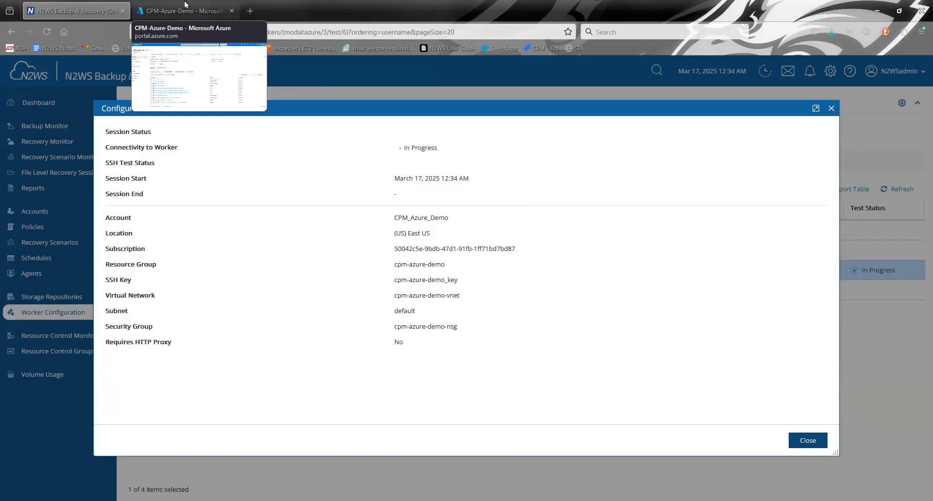
left_click(185, 4)
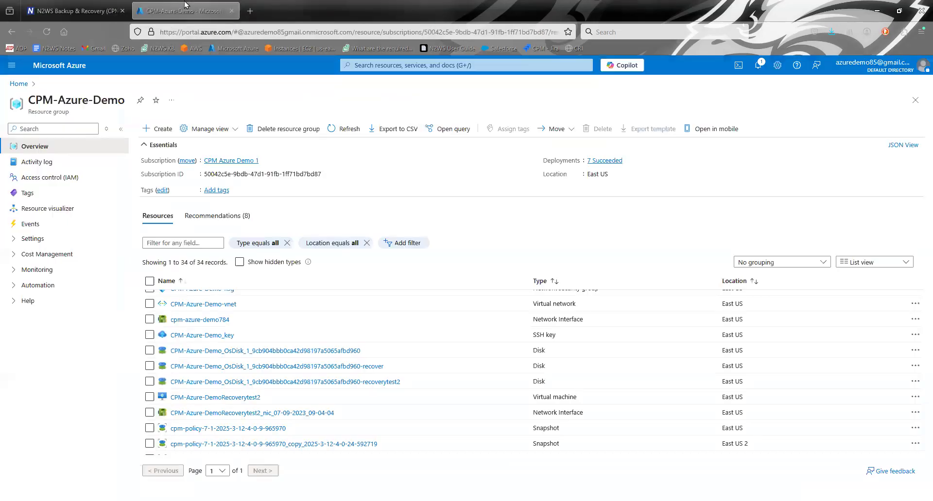
left_click(51, 36)
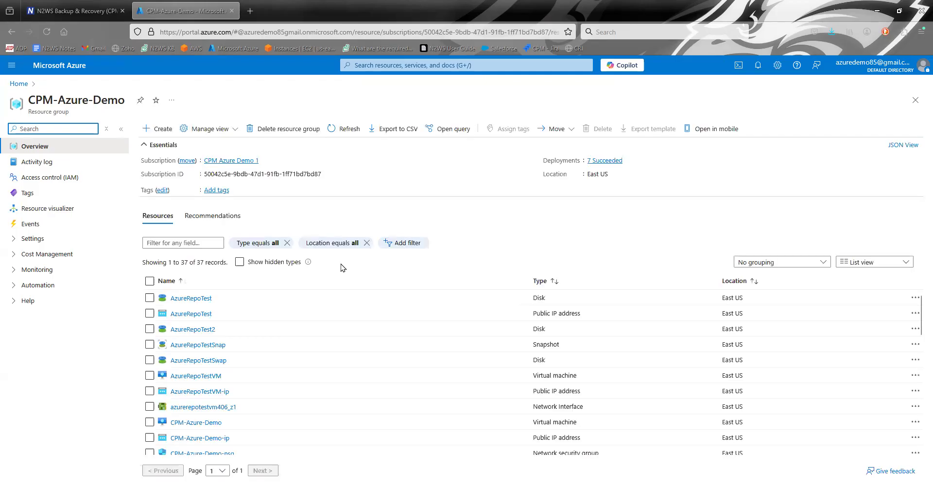
scroll(296, 325, "down", 4)
scroll(275, 329, "down", 4)
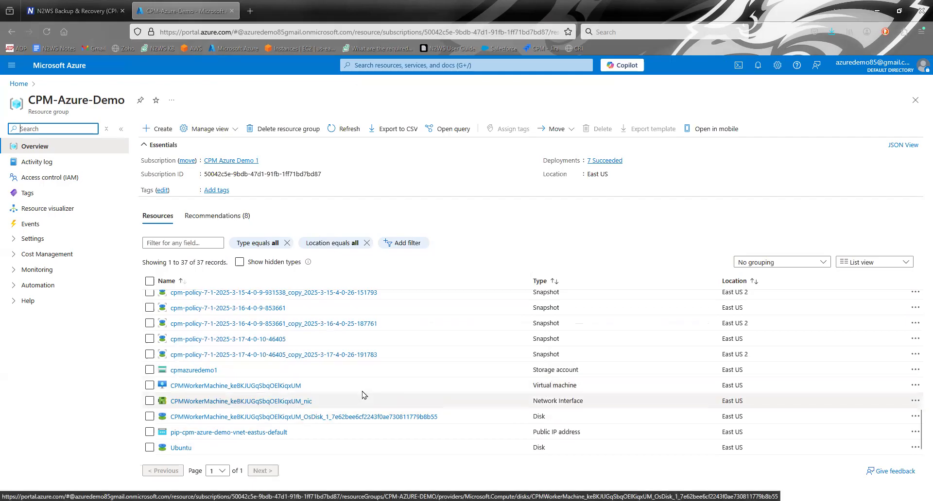
left_click(149, 386)
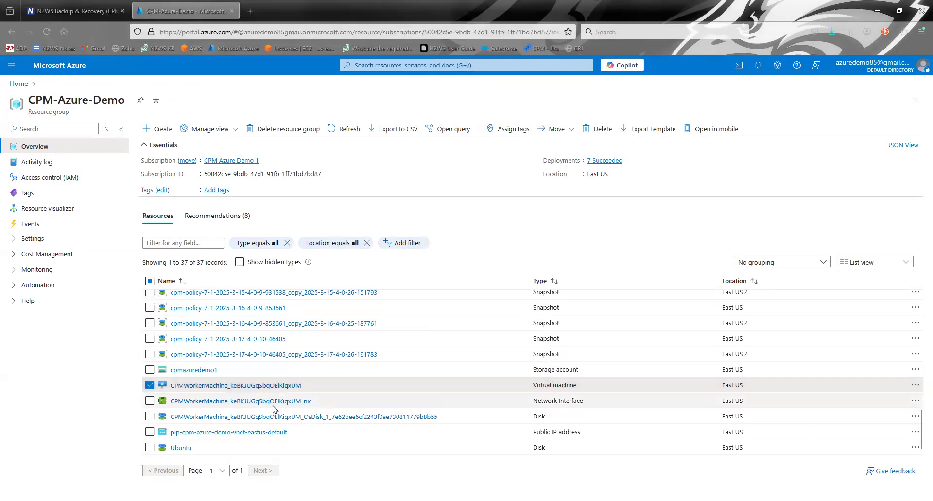
Switch back to N2WS Backup & Recovery, review and close the configuration test details, and refresh the workers list.
left_click(78, 10)
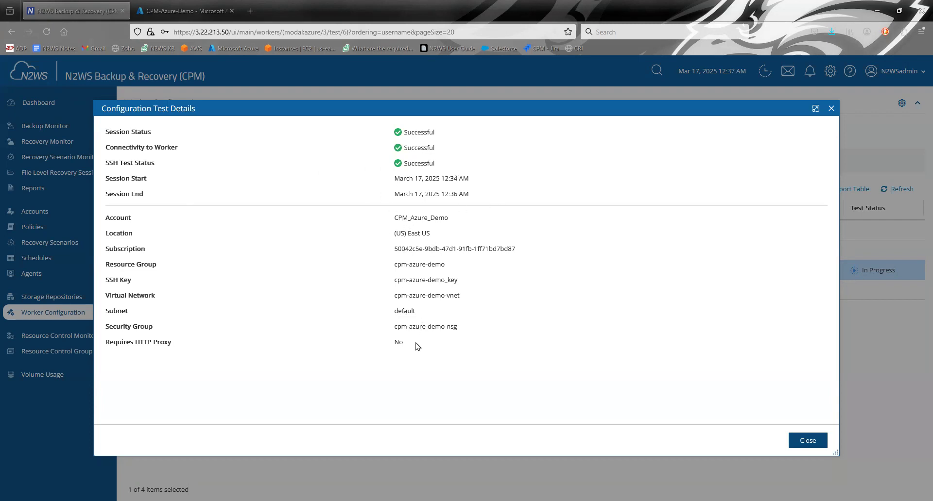
left_click(813, 443)
left_click(904, 196)
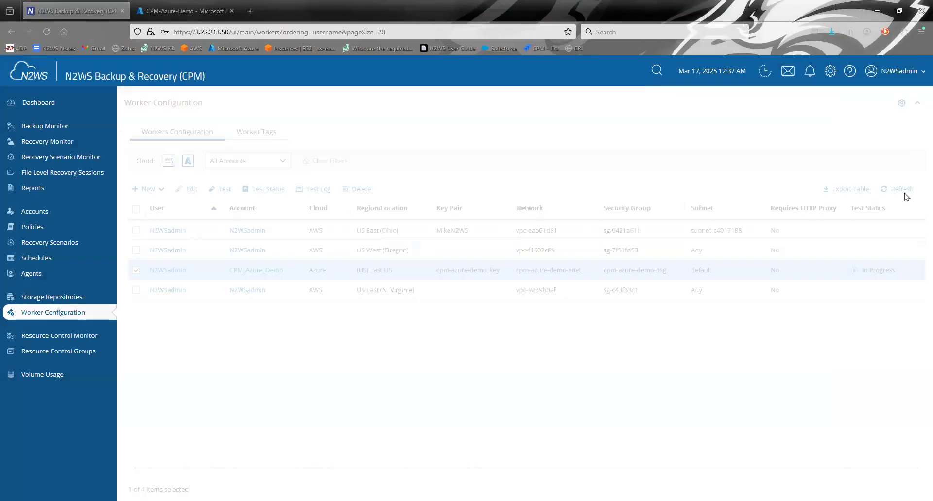